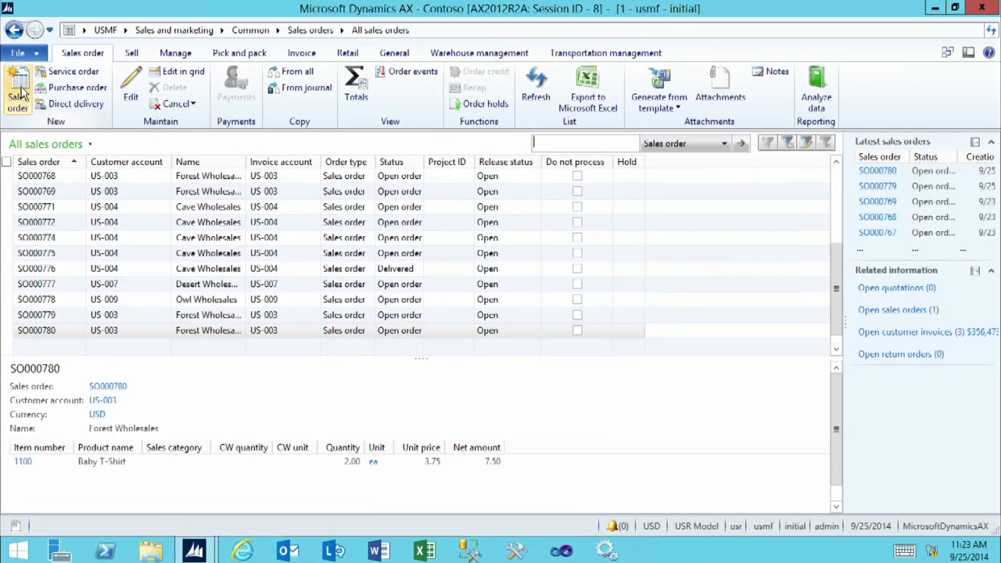
Create a new sales order for the customer Cave Wholesales
left_click(21, 92)
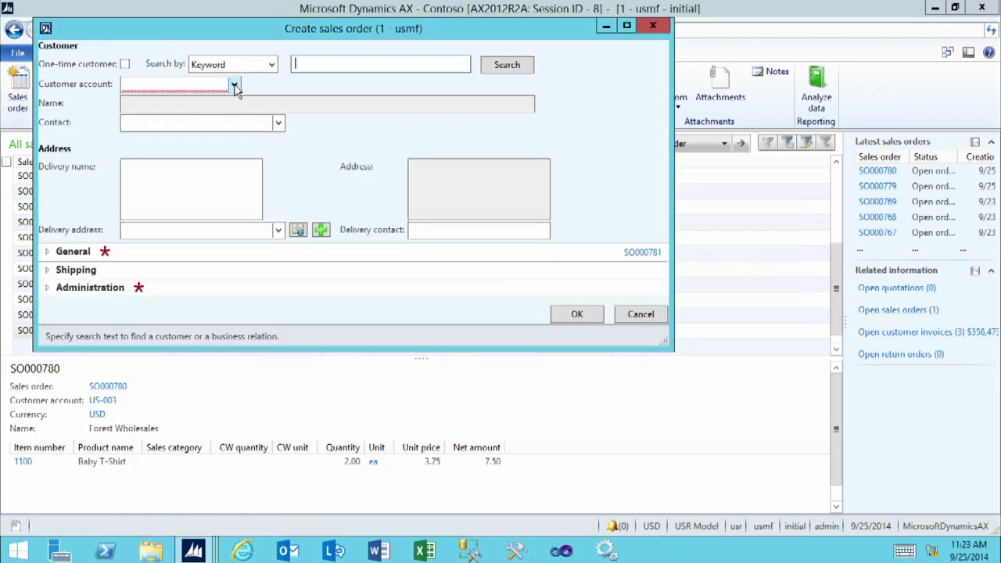
left_click(234, 84)
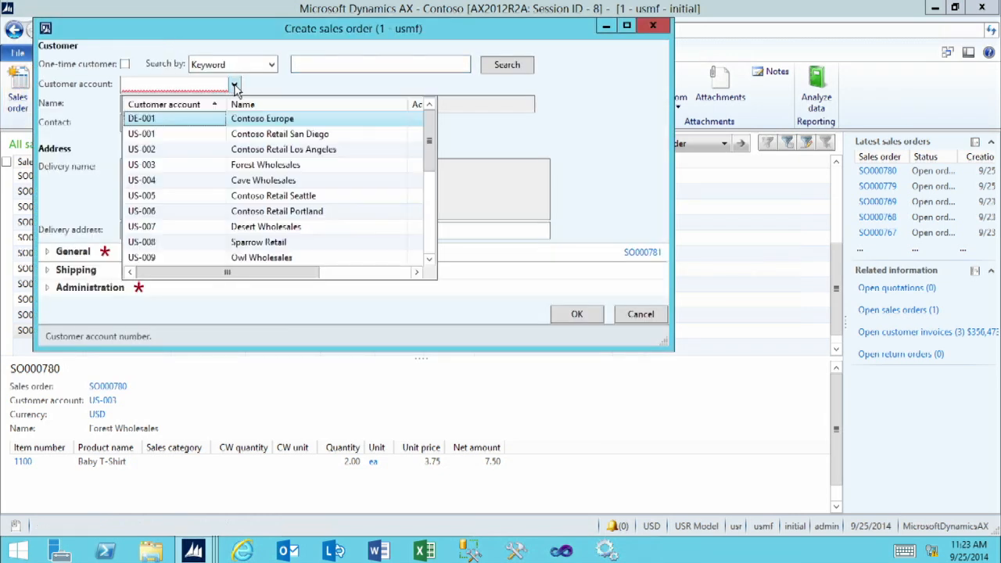
left_click(191, 182)
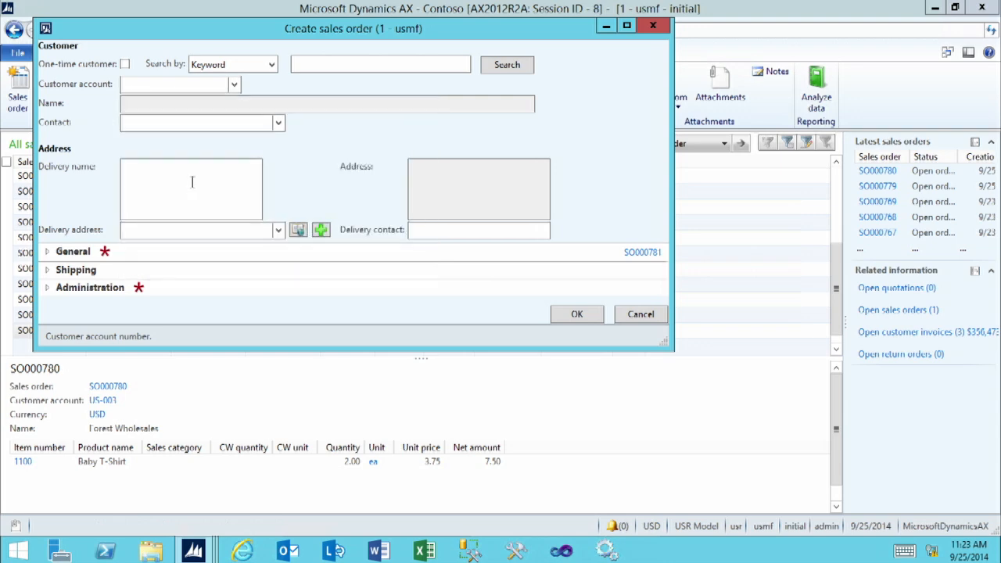
left_click(575, 314)
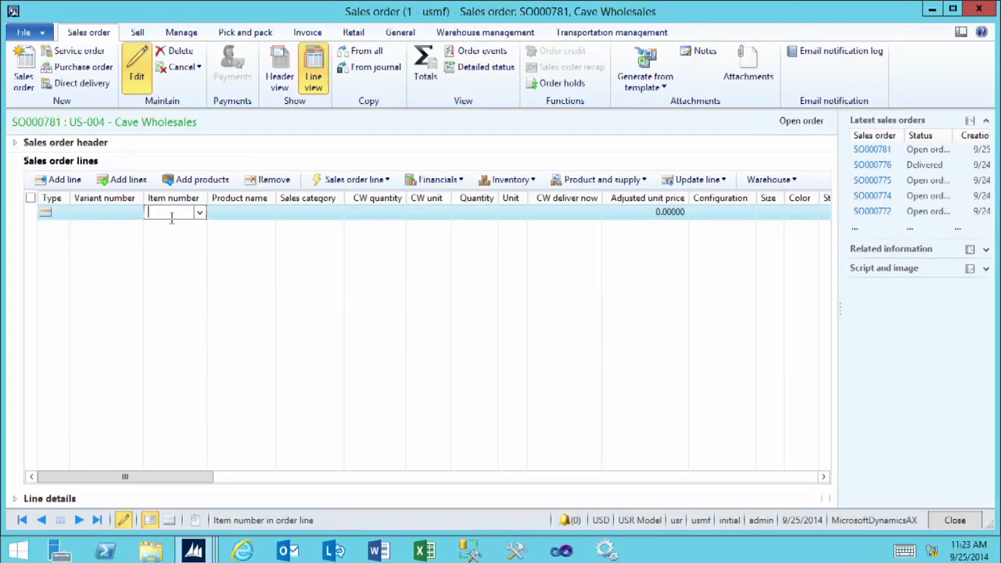
Enter item D0111 on the first sales order line with a quantity of 10
type("D011")
key("Tab")
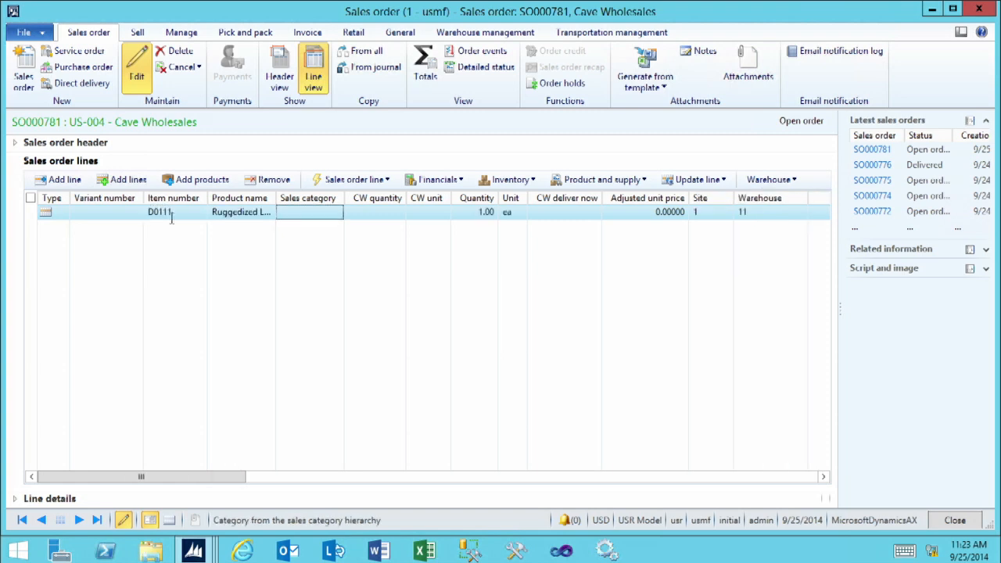
left_click(473, 211)
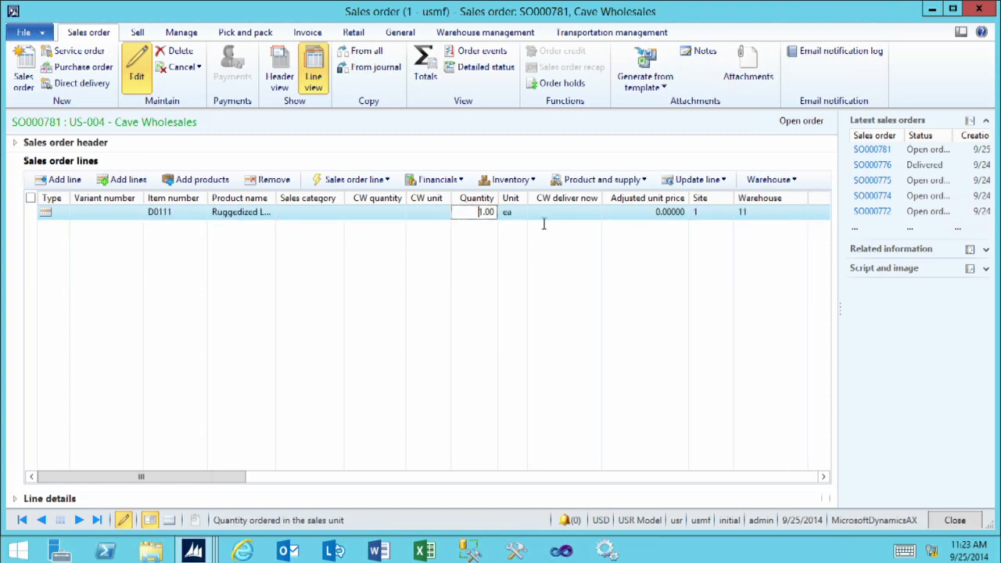
type("10")
key("Tab")
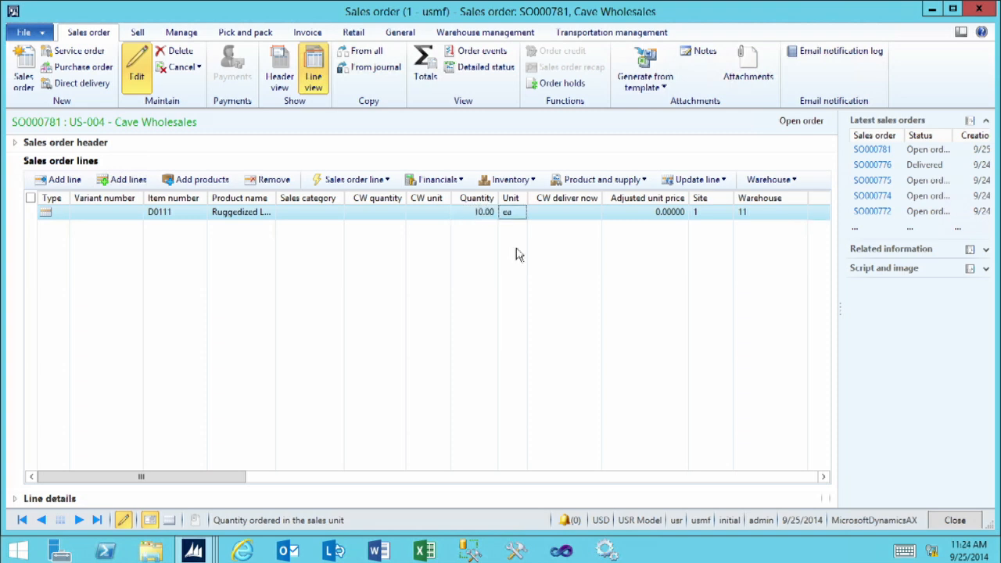
Open the Pick form for the D0111 order line and maximize it
left_click(823, 476)
left_click(822, 476)
left_click(823, 476)
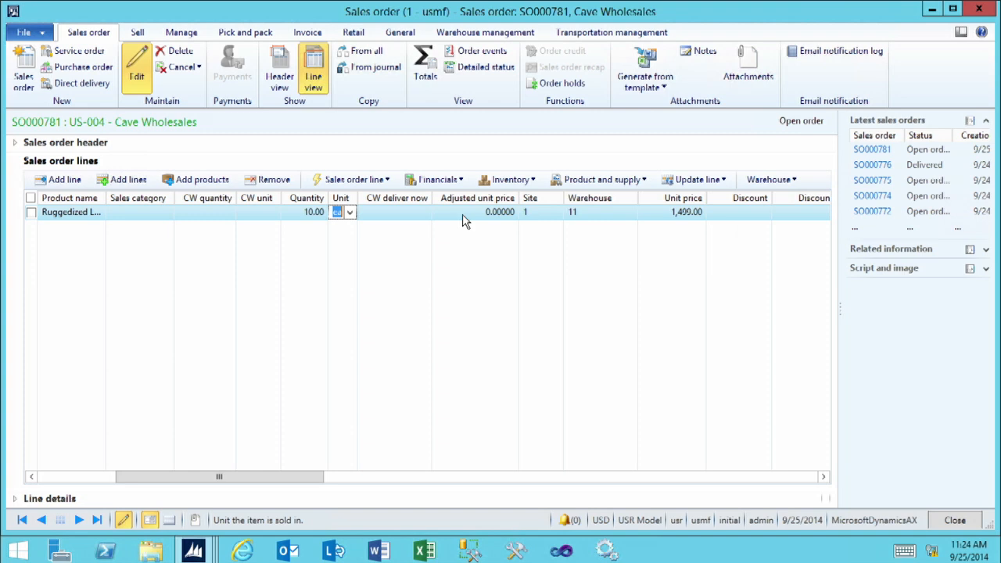
left_click(689, 181)
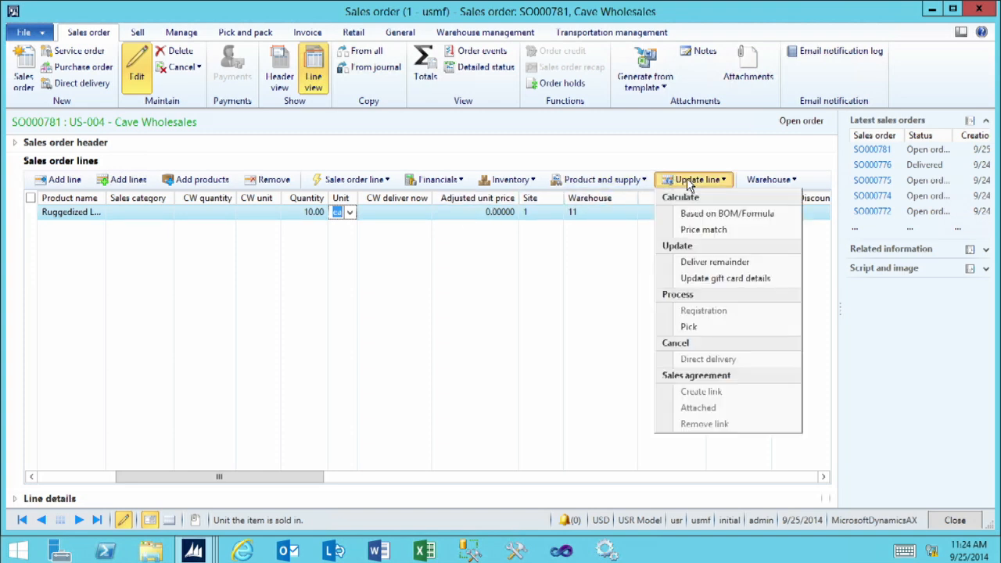
left_click(699, 332)
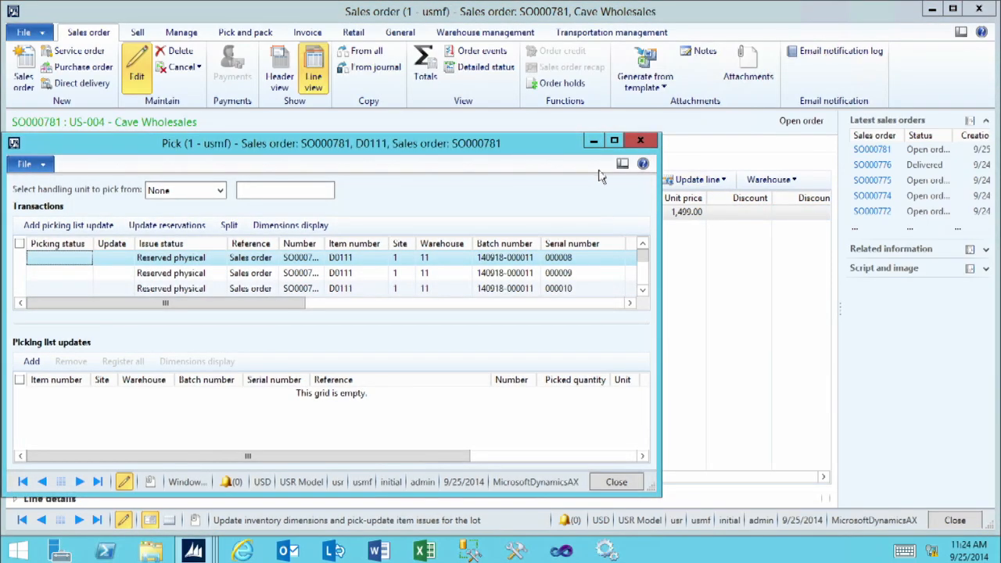
left_click(613, 142)
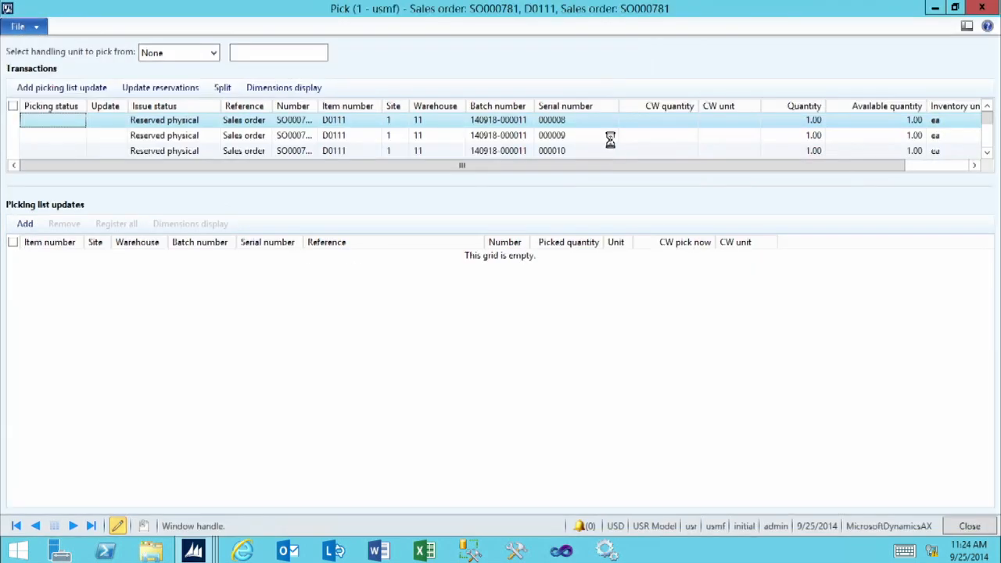
Enlarge the Transactions grid and widen its Number column to show the full order reference
left_click_drag(472, 184, 492, 327)
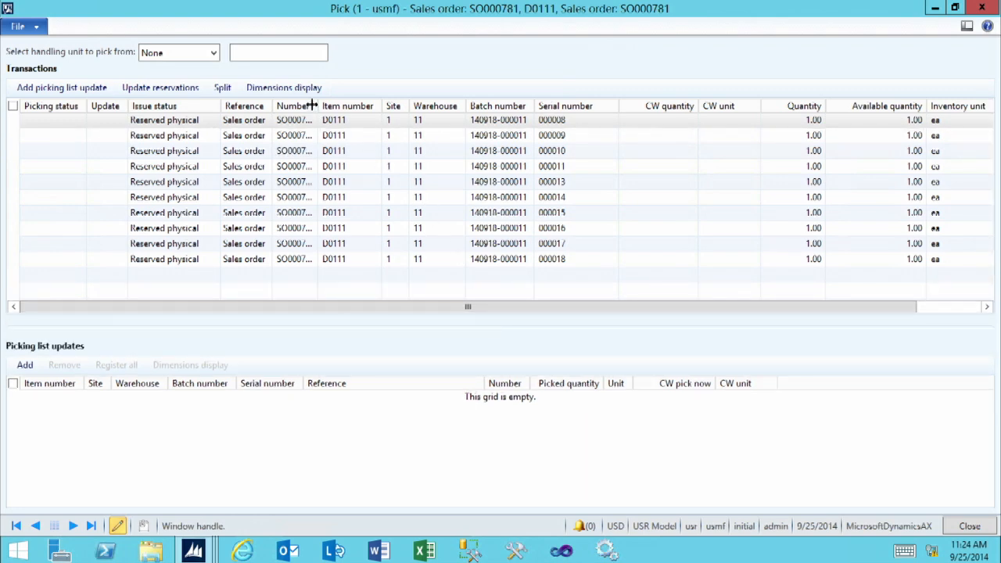
left_click_drag(318, 105, 333, 105)
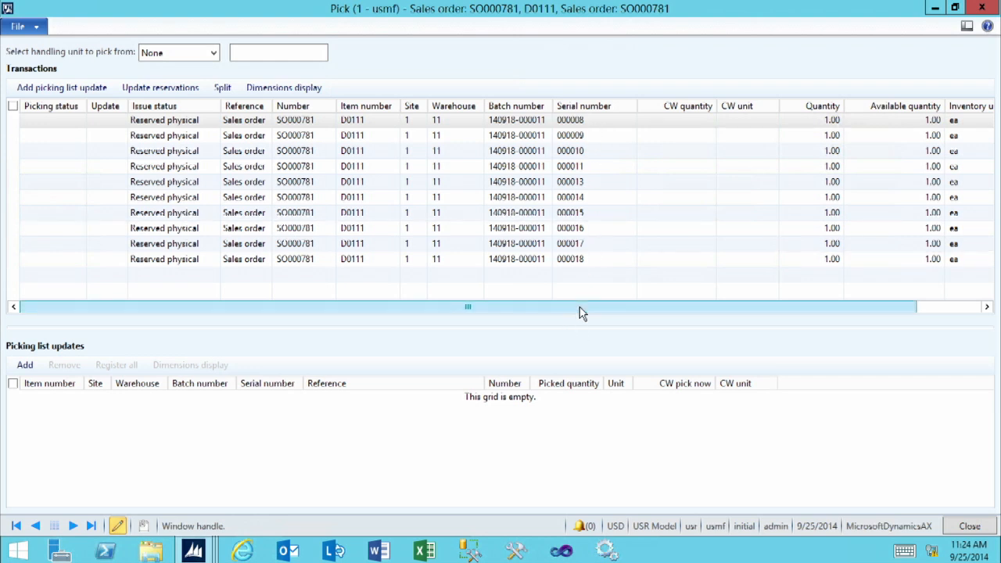
left_click_drag(583, 311, 659, 312)
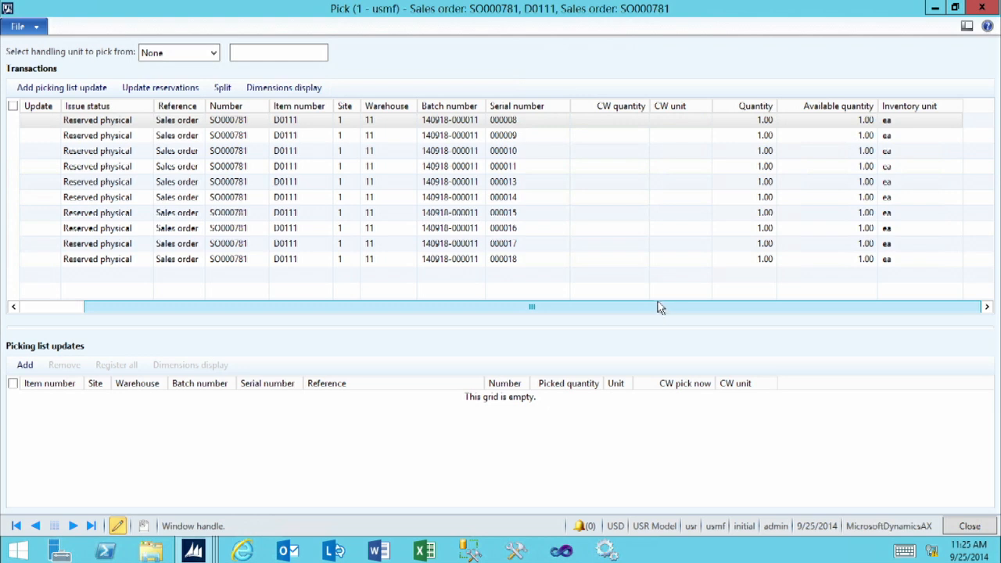
Add a picking list update line for item D0111 at site 1, warehouse 11
left_click(22, 366)
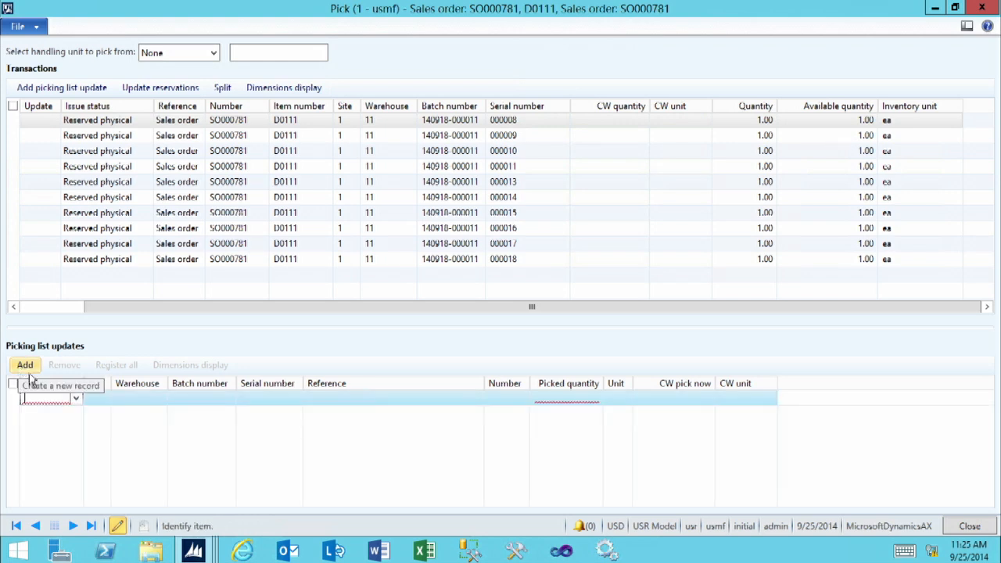
left_click(75, 398)
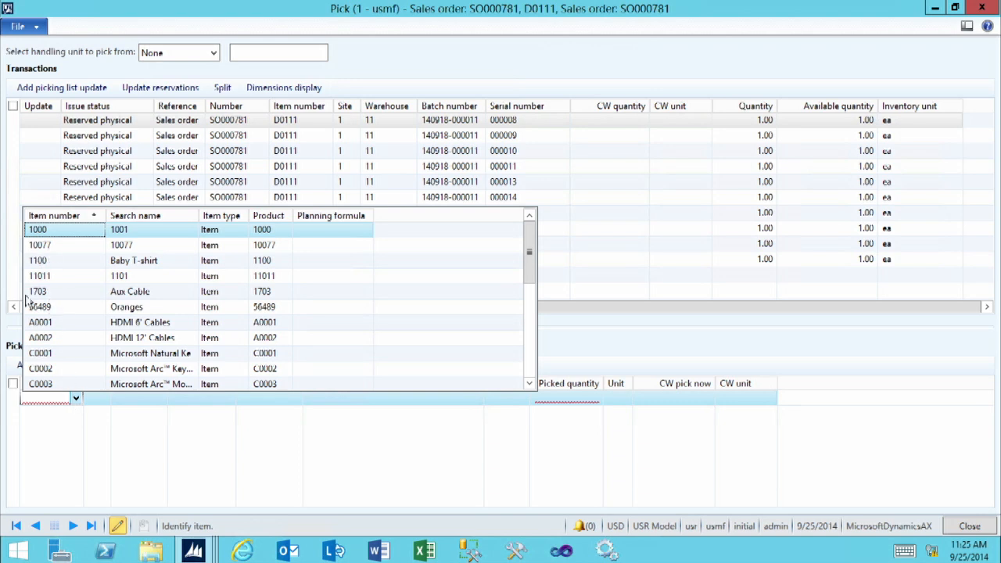
left_click(46, 397)
type("D")
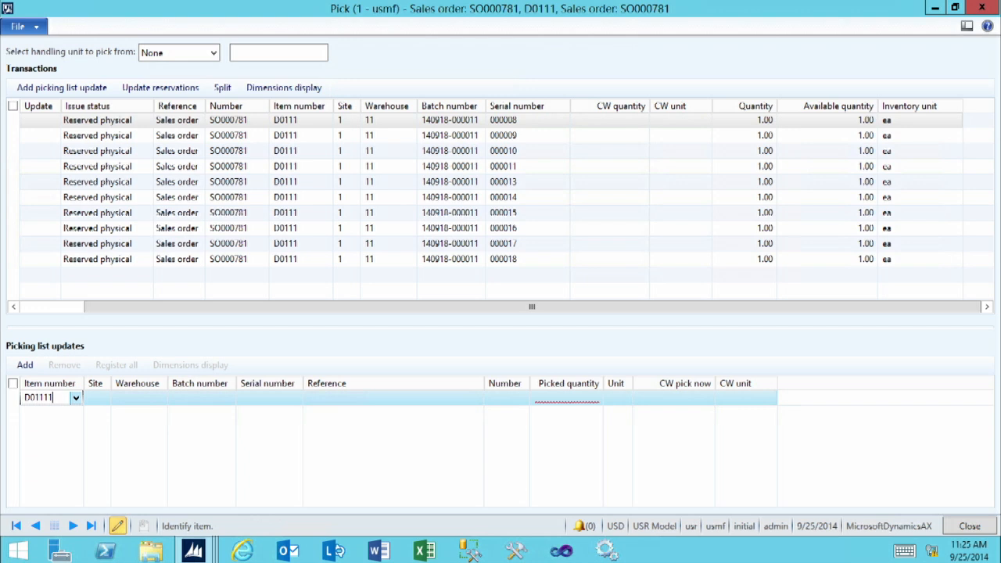
type("0111")
key("Tab")
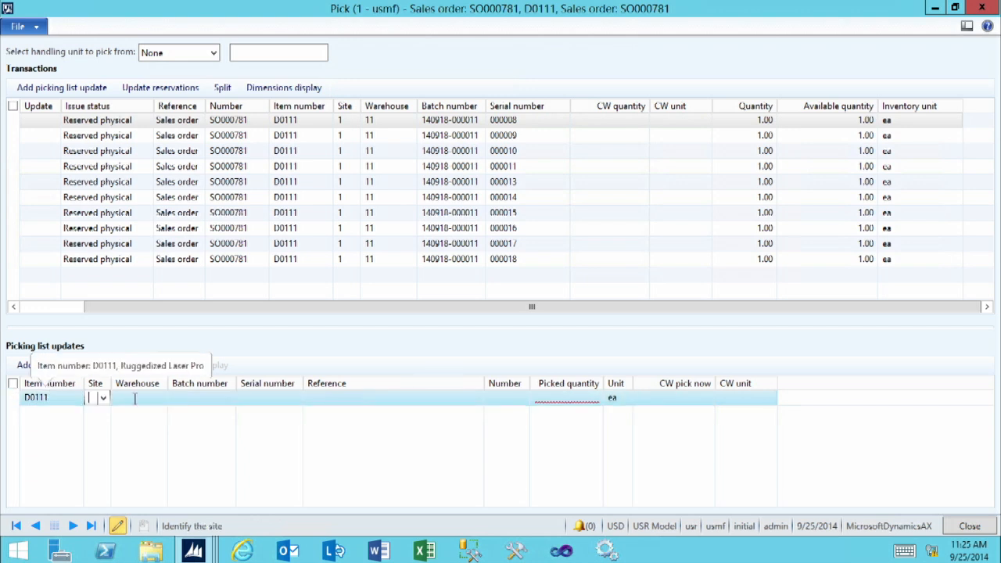
type("1")
key("Tab")
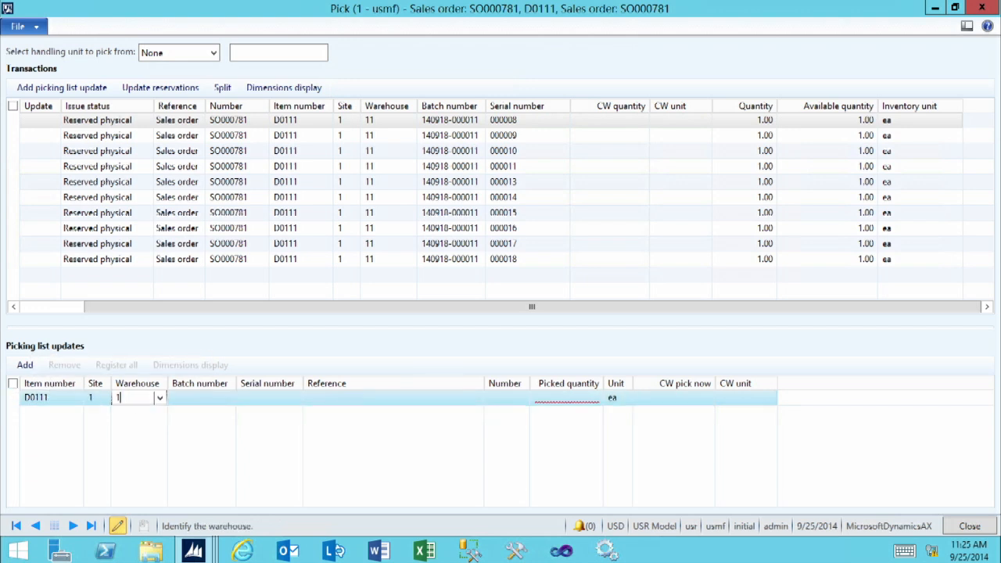
type("11")
key("Tab")
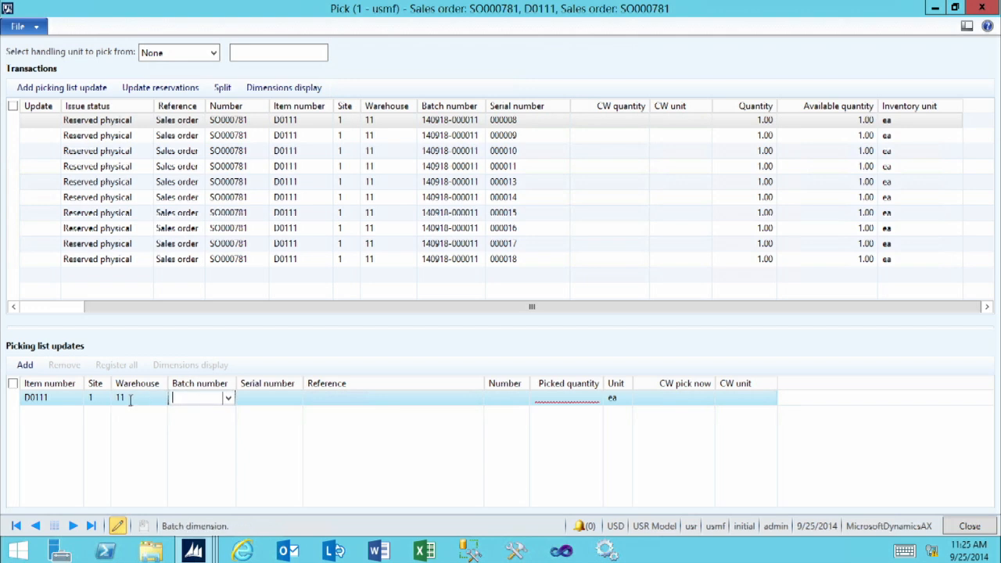
left_click(228, 398)
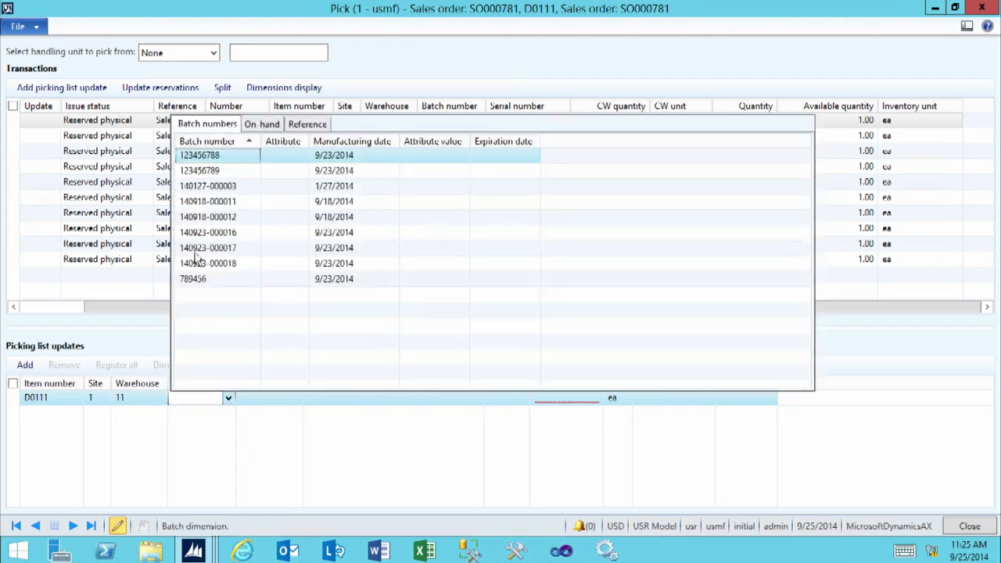
left_click(185, 398)
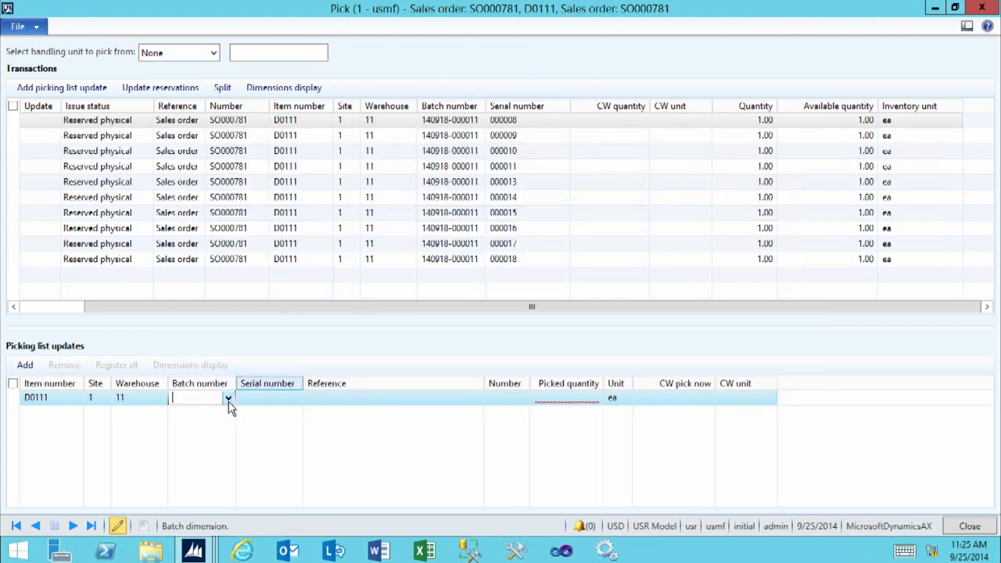
type("140918-000011")
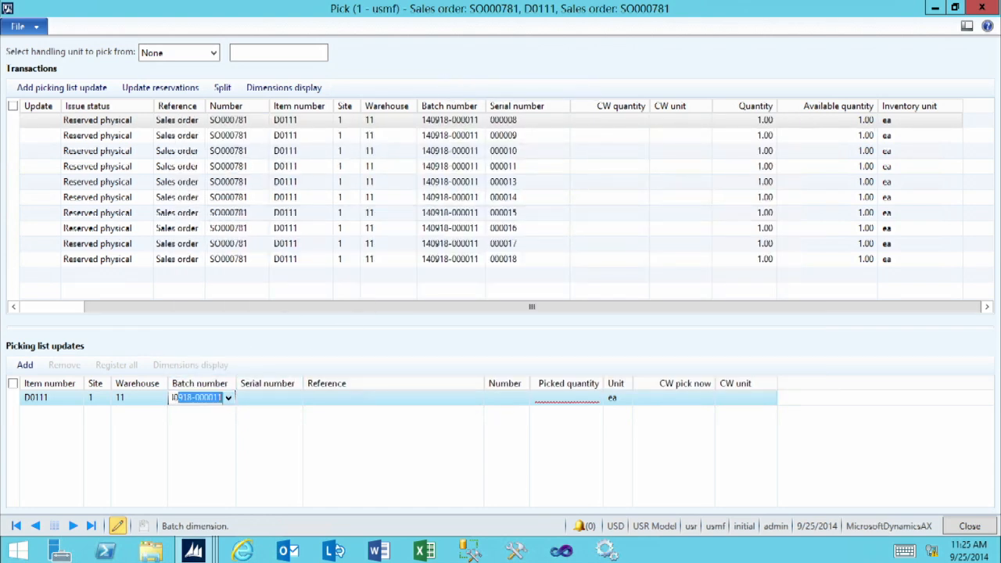
key("Tab")
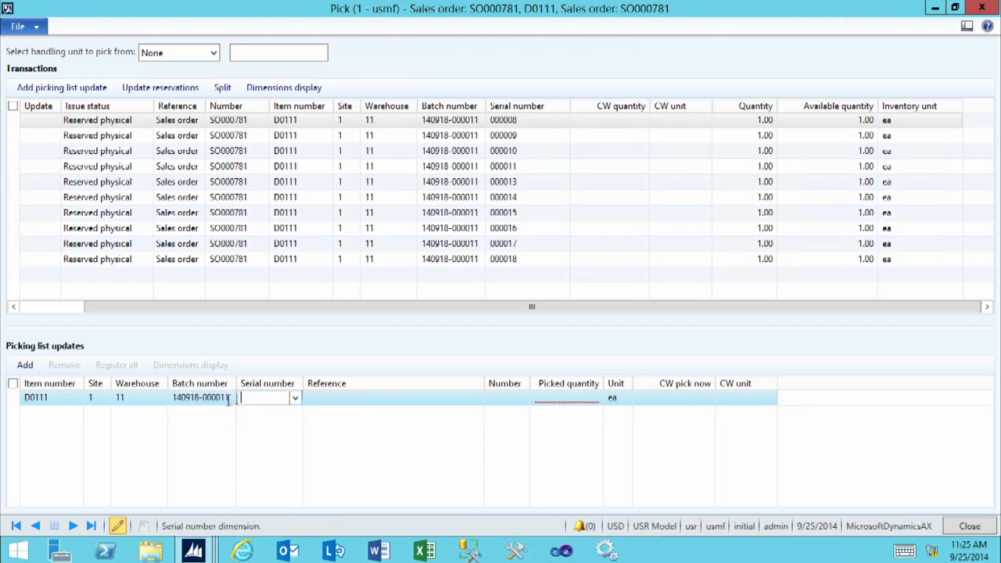
type("000008")
key("Tab")
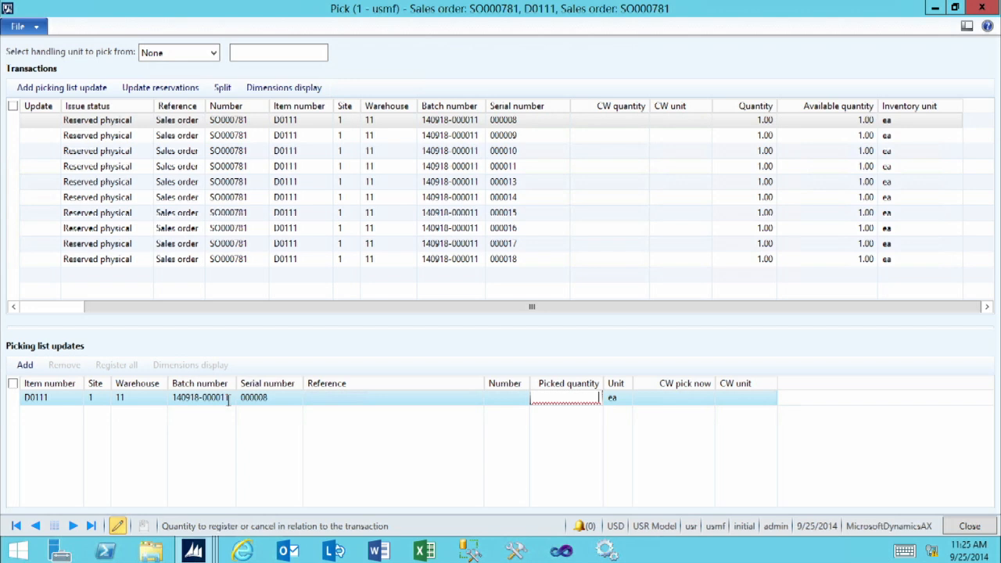
type("1")
key("Tab")
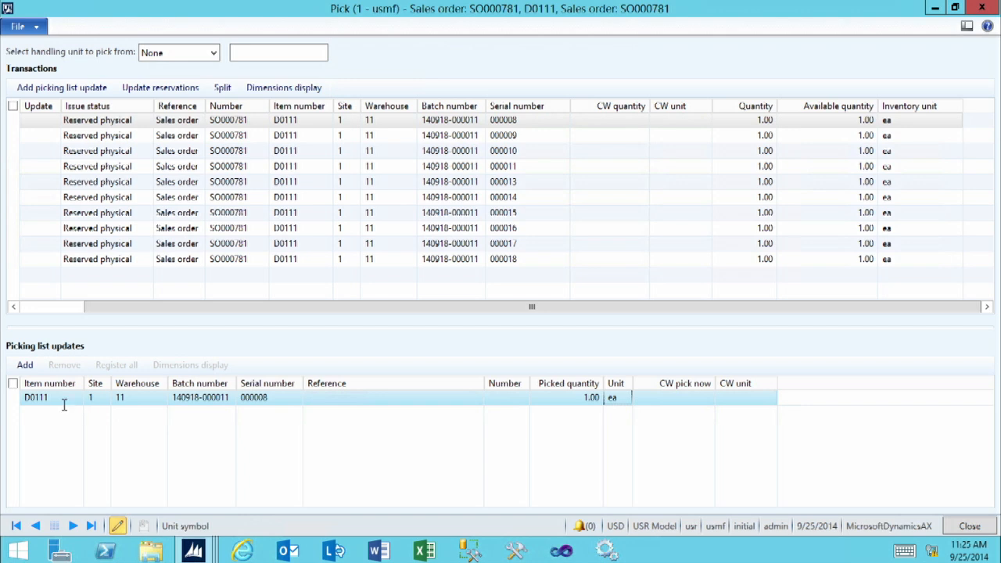
Add picking list updates for the reserved transactions, including all lines with serial numbers 000009 through 000018
left_click(56, 91)
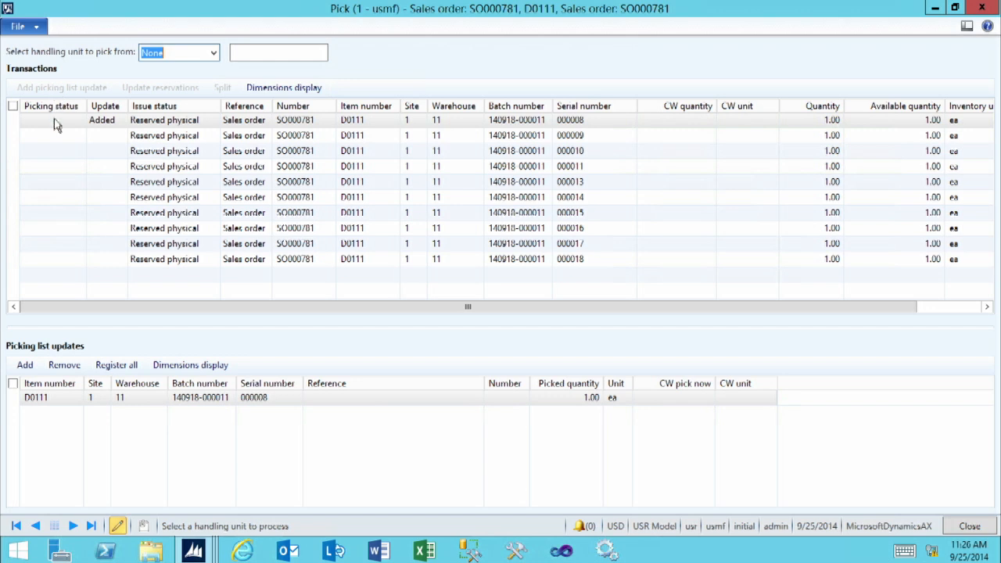
left_click(103, 139)
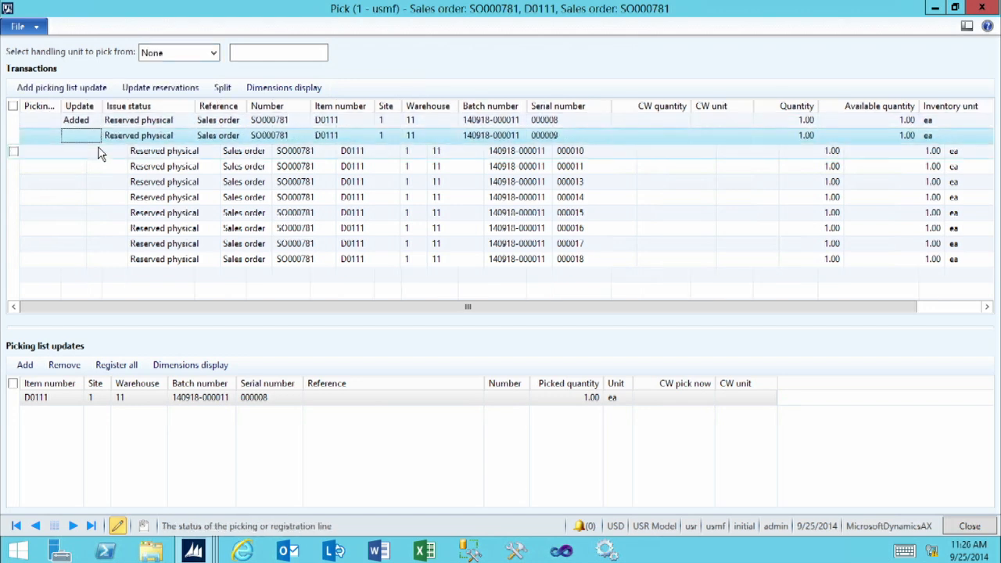
left_click(86, 262, "shift")
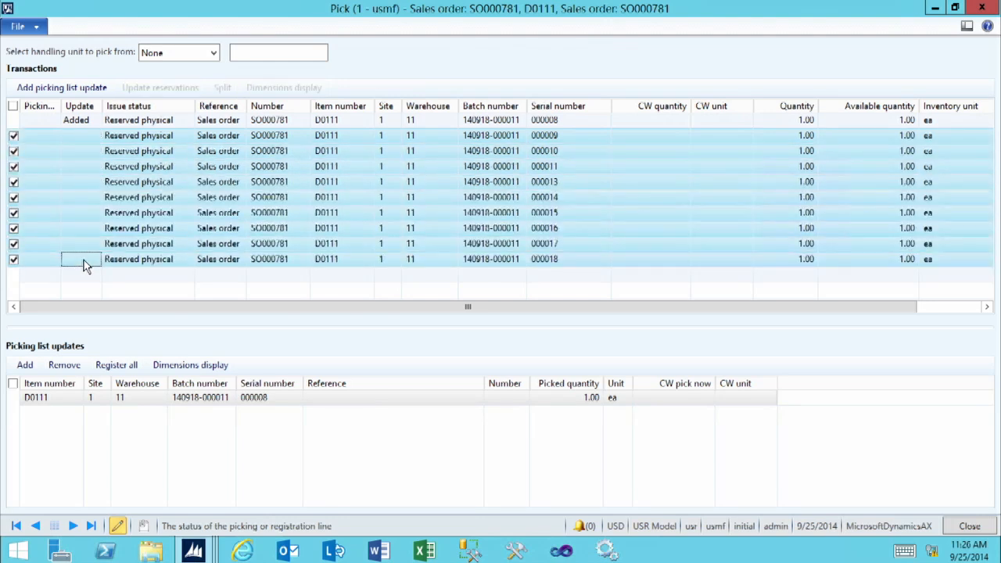
left_click(54, 87)
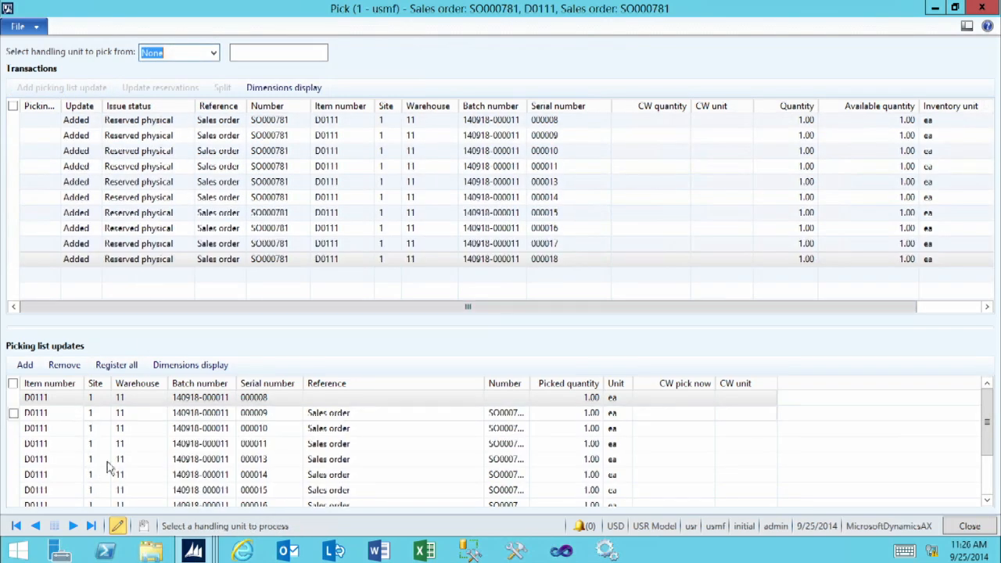
Enlarge the Picking list updates grid, widen its Number column and select the serial 000008 line
left_click_drag(259, 327, 275, 231)
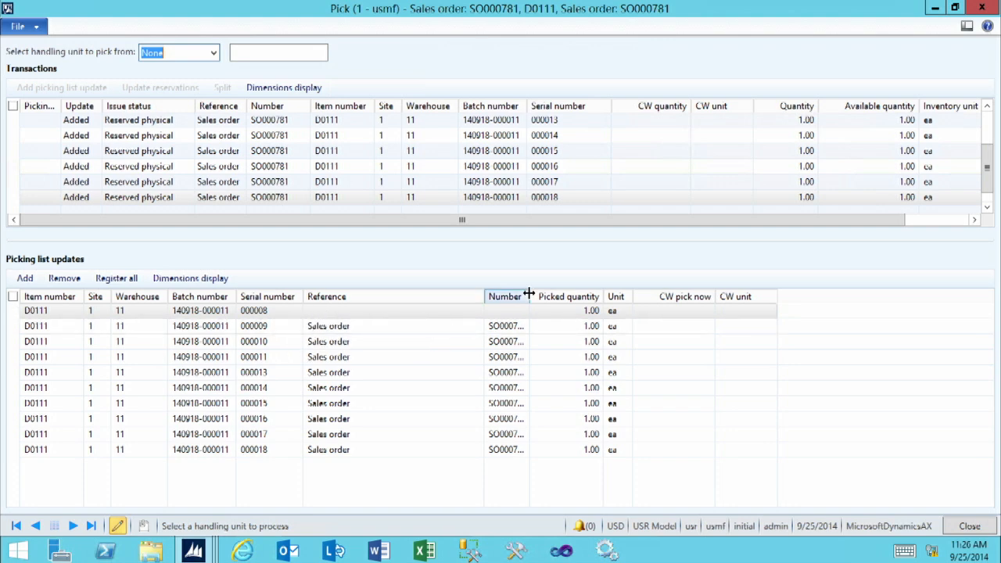
left_click_drag(529, 297, 560, 301)
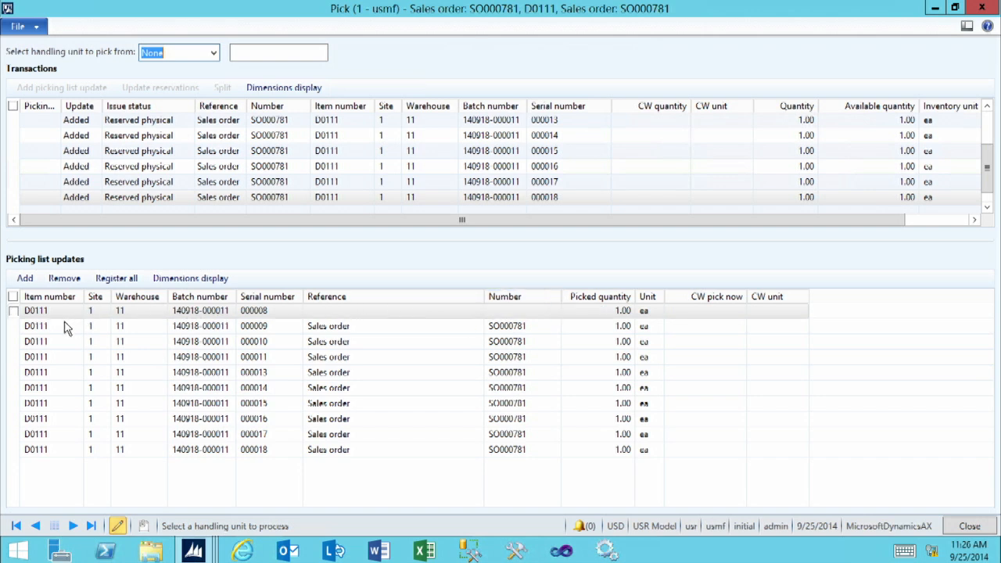
left_click(504, 313)
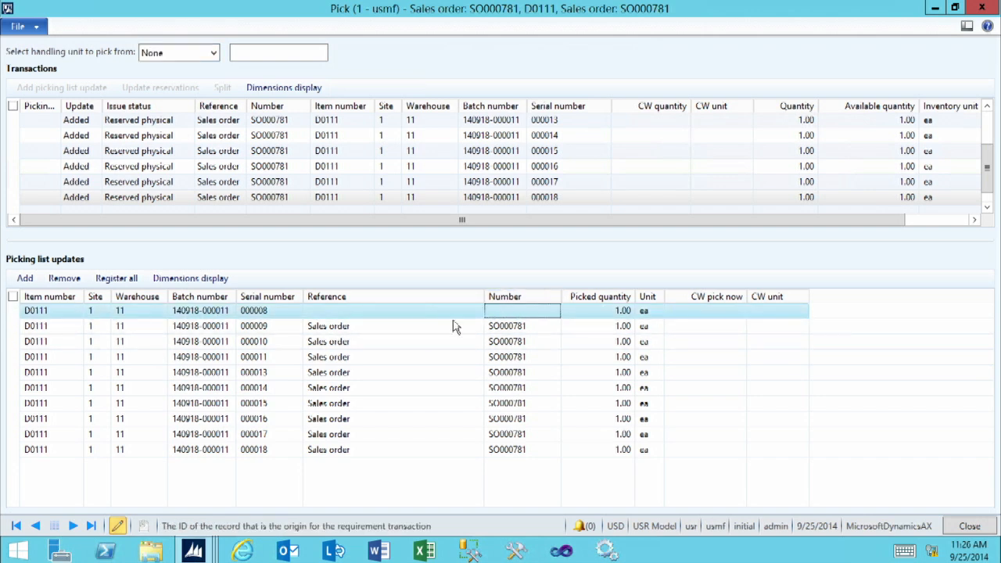
Remove the serial 000008 line from the picking list updates, agreeing to delete all 'Pick now' transactions
left_click(13, 311)
left_click(64, 279)
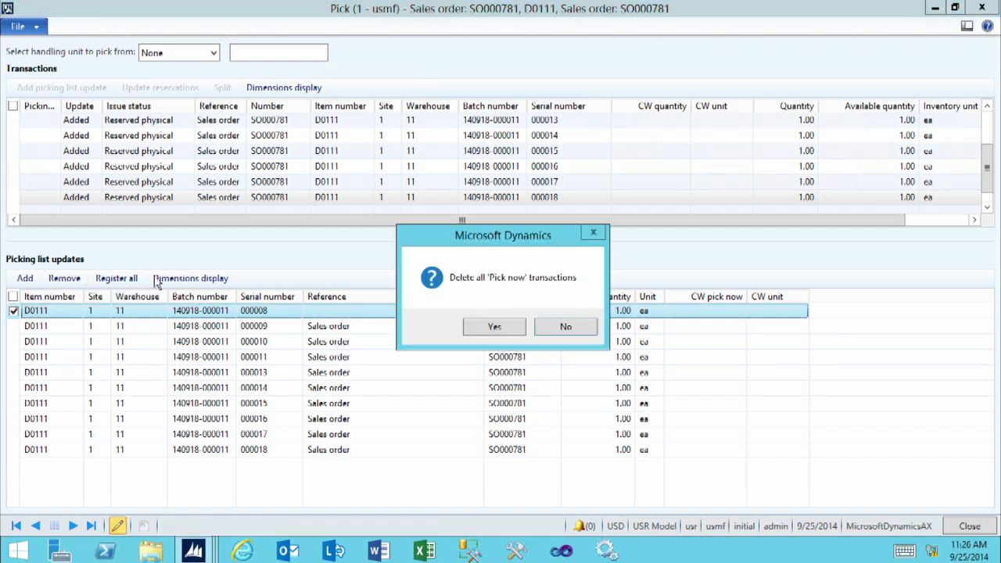
left_click(505, 332)
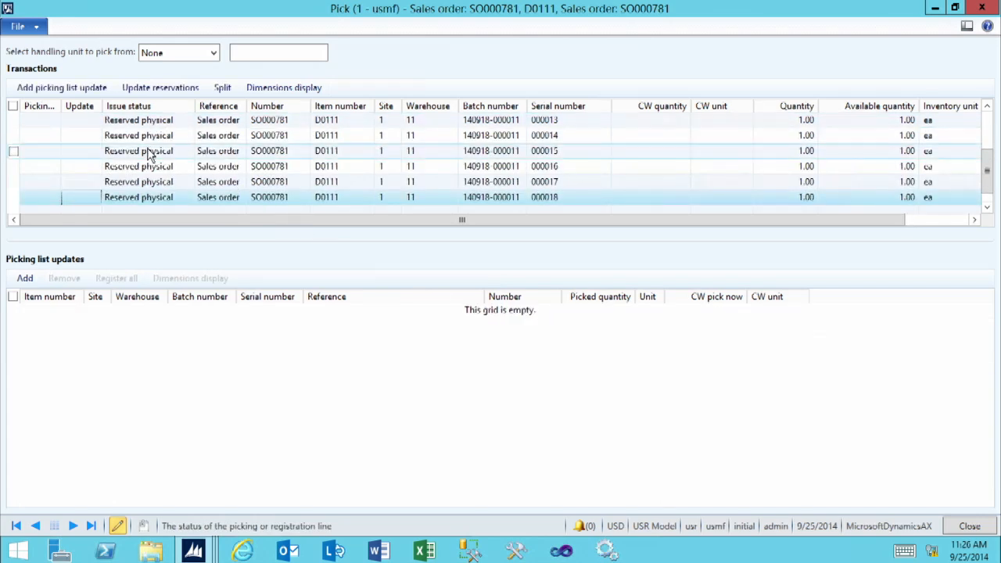
Add picking list updates for all reserved transactions of item D0111 and register all of the lines
left_click(150, 153)
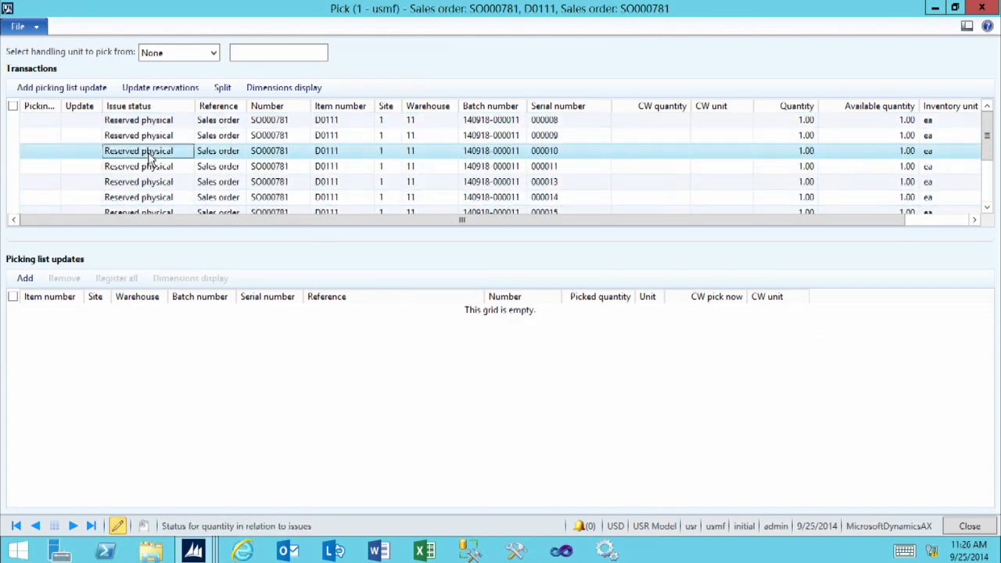
left_click(13, 105)
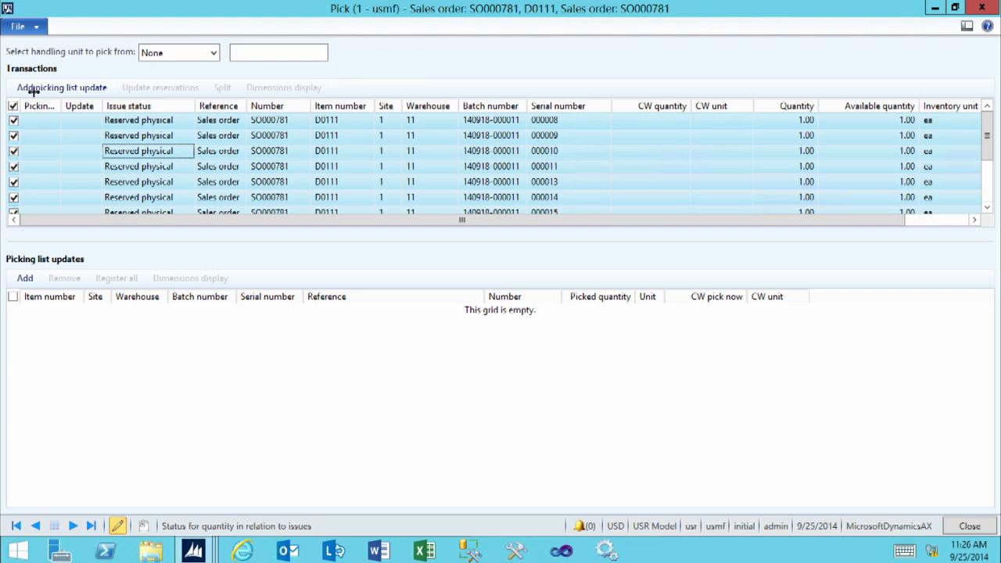
left_click(33, 91)
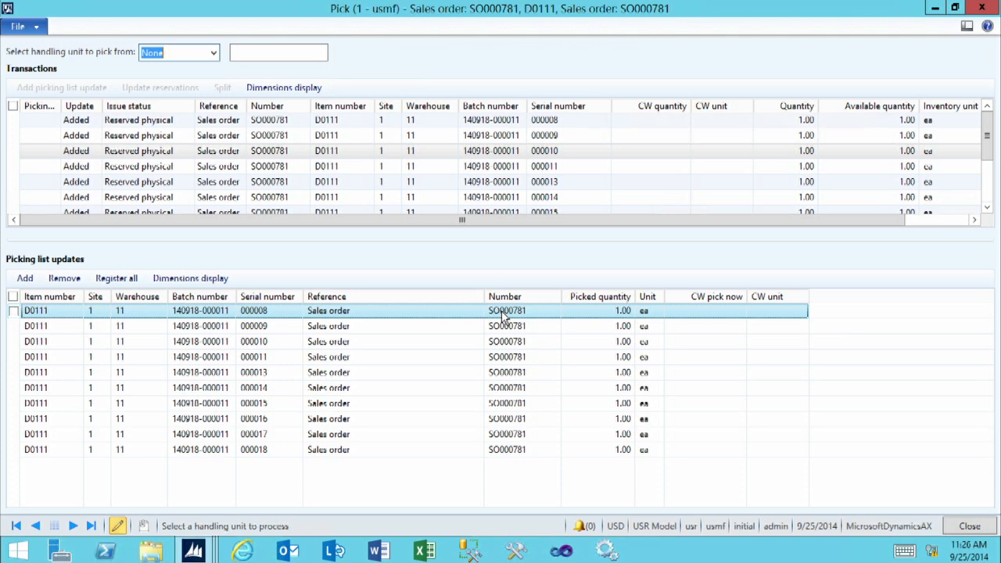
left_click(121, 283)
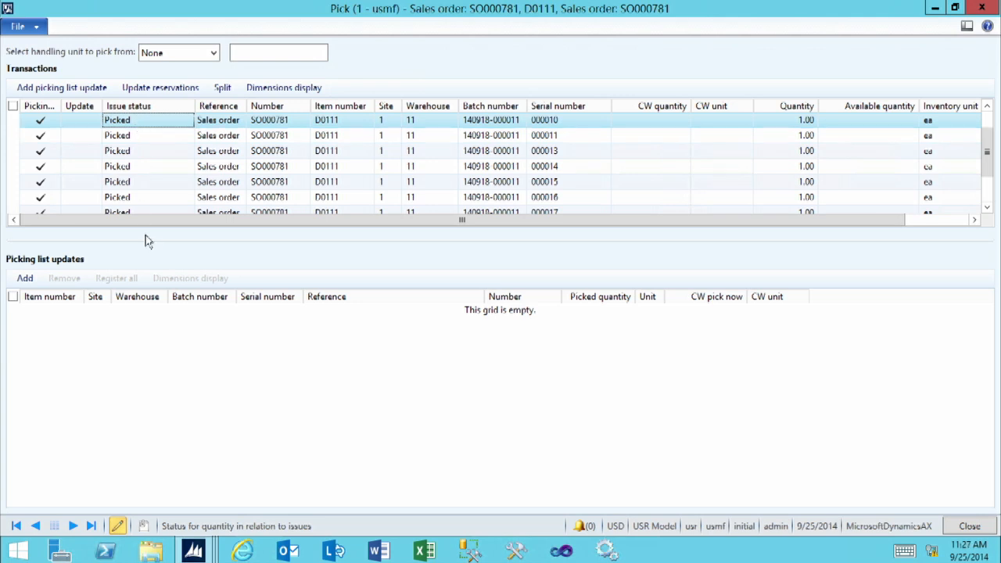
Enlarge the Transactions grid and widen its Picking status column to review the lines, closing the Pick form when done
left_click_drag(145, 239, 140, 316)
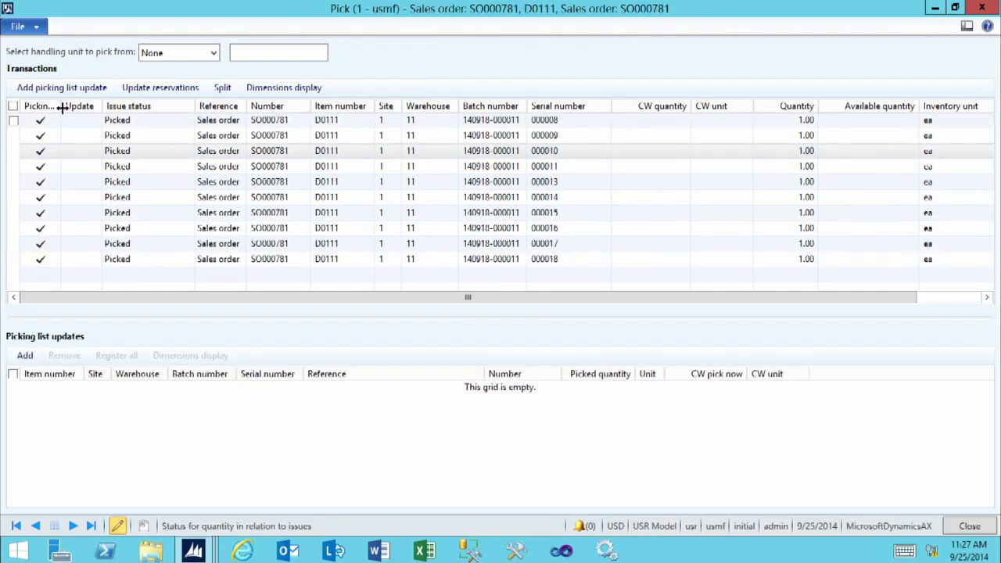
left_click_drag(90, 115, 96, 115)
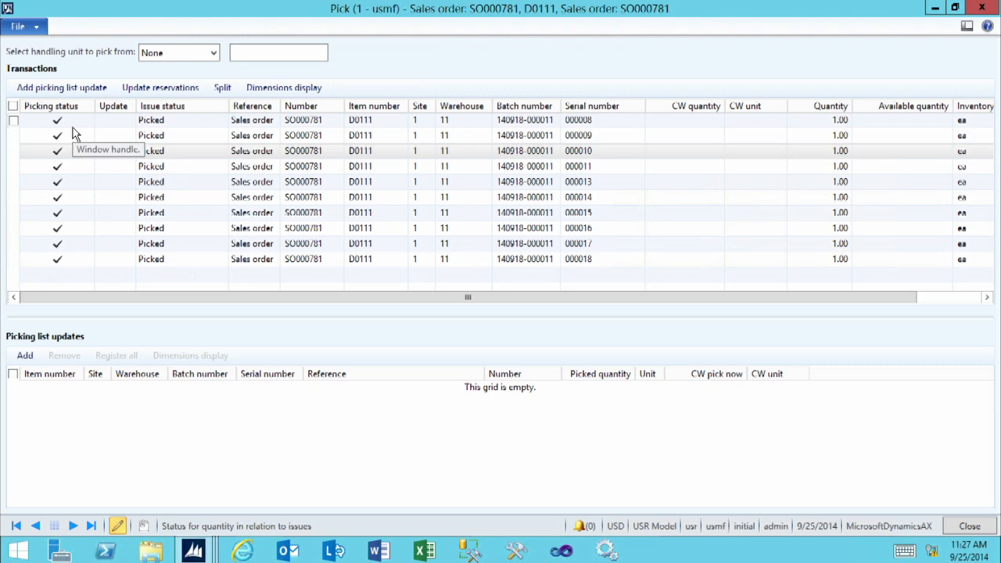
left_click(968, 527)
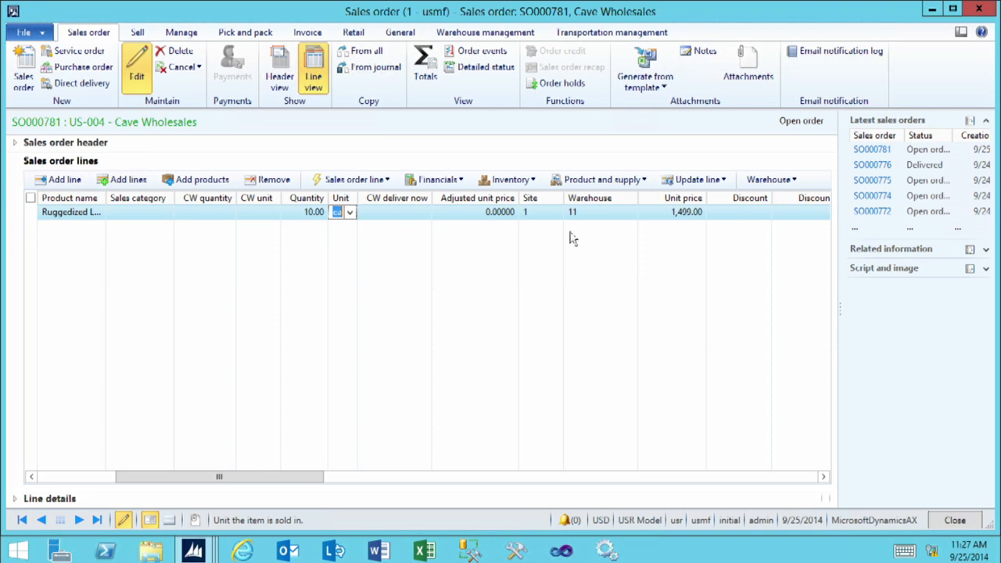
View the inventory transactions of the sales order line, widening the Number column to check the references and issue status
left_click(513, 182)
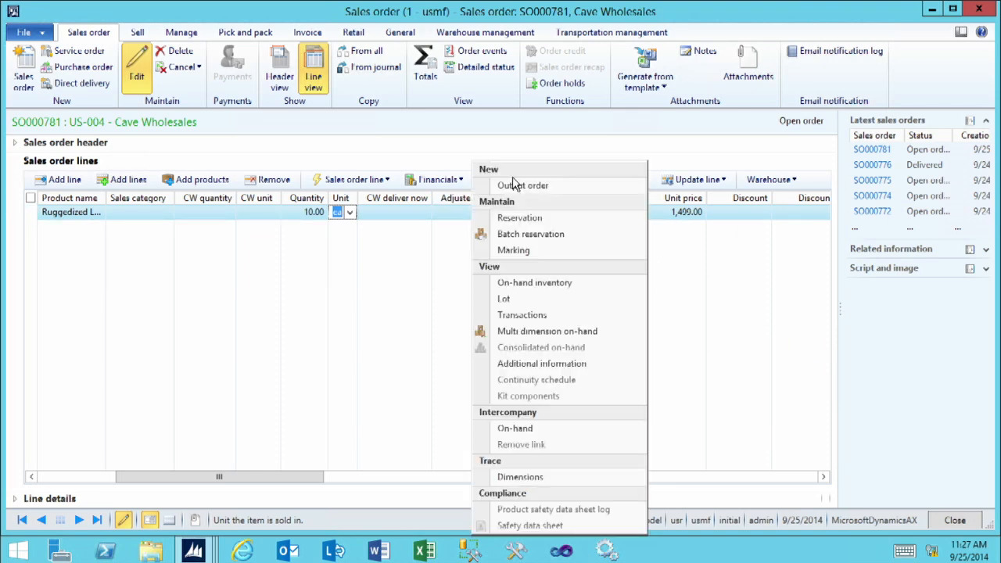
left_click(516, 317)
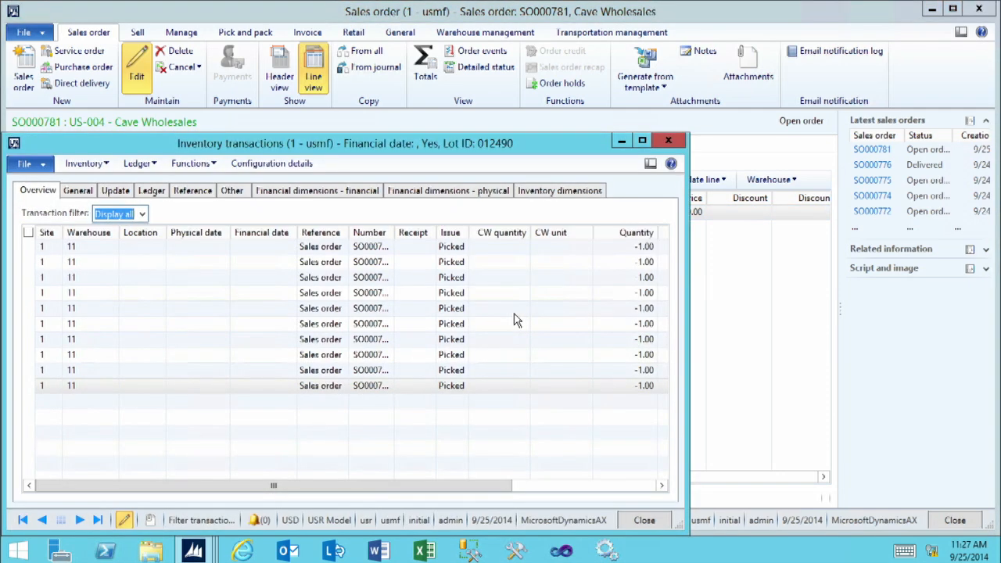
left_click_drag(369, 233, 416, 231)
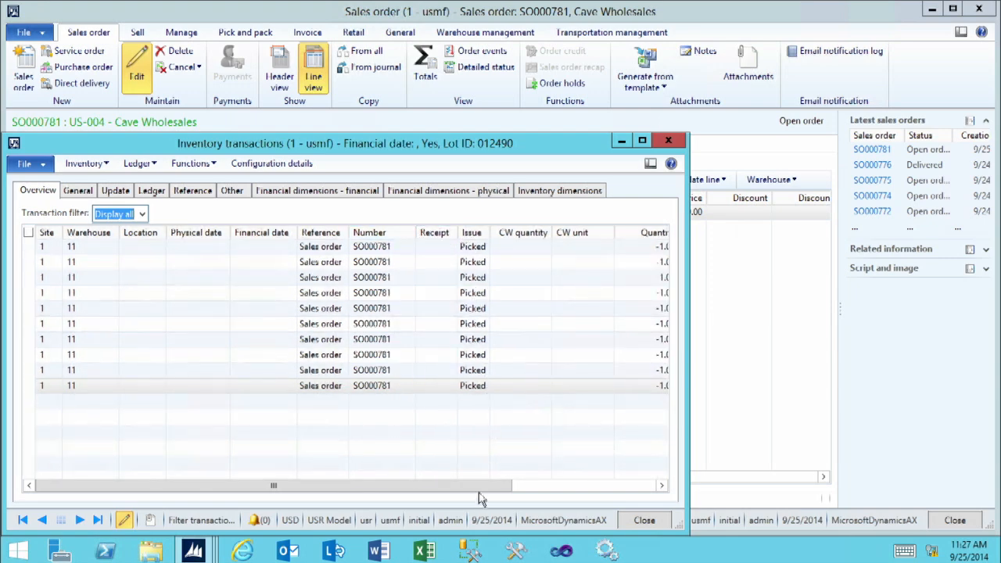
left_click(514, 486)
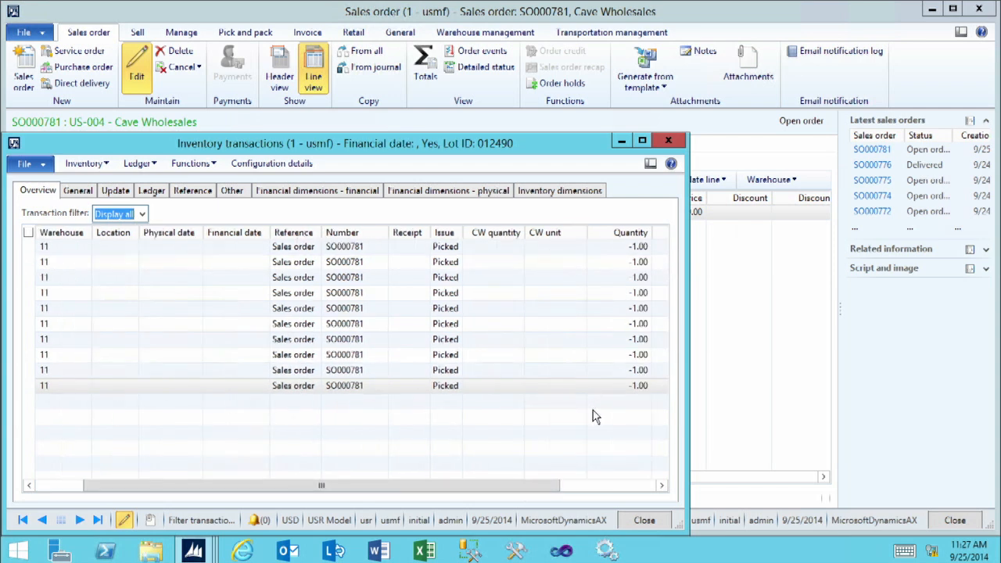
left_click(92, 166)
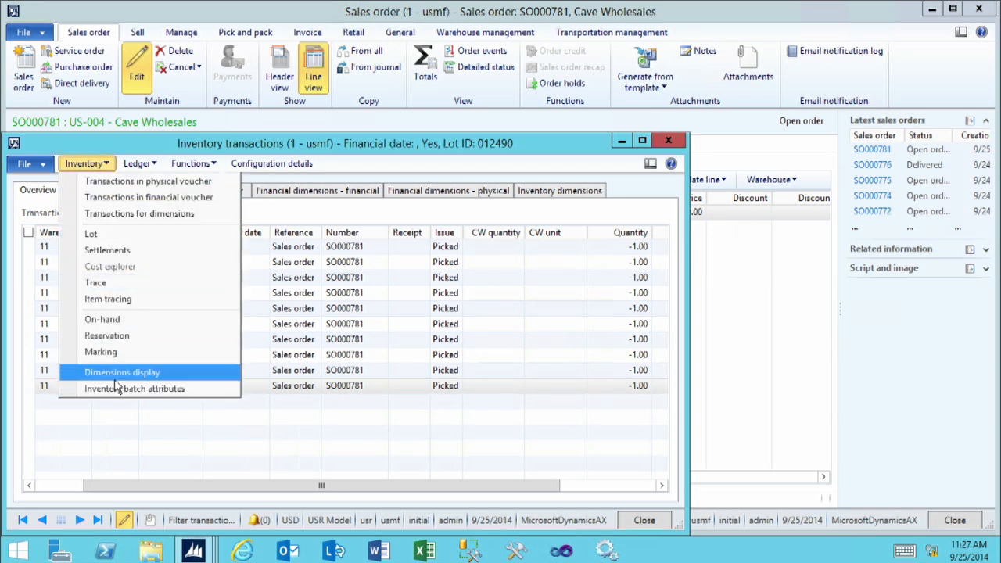
left_click(359, 394)
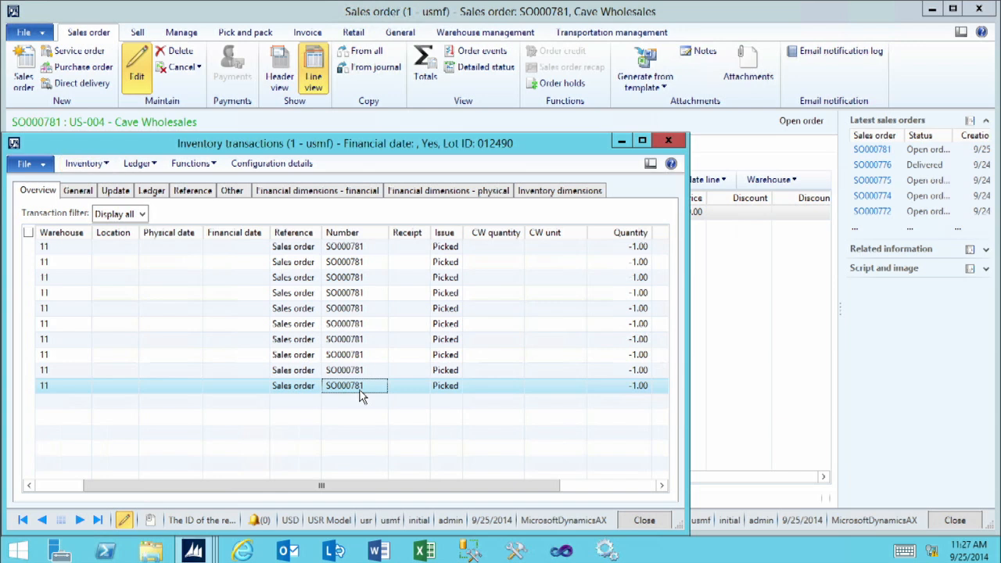